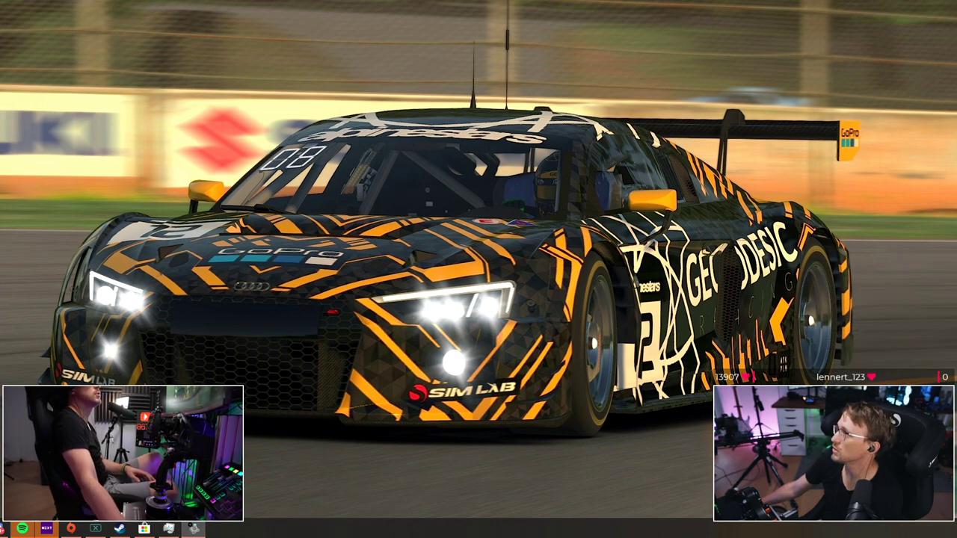
- In vJoyConf, tick the X axis checkbox for vJoy device 1
{"action": "left_click", "coordinate": [194, 528]}
{"action": "left_click_drag", "start_coordinate": [686, 128], "coordinate": [306, 151]}
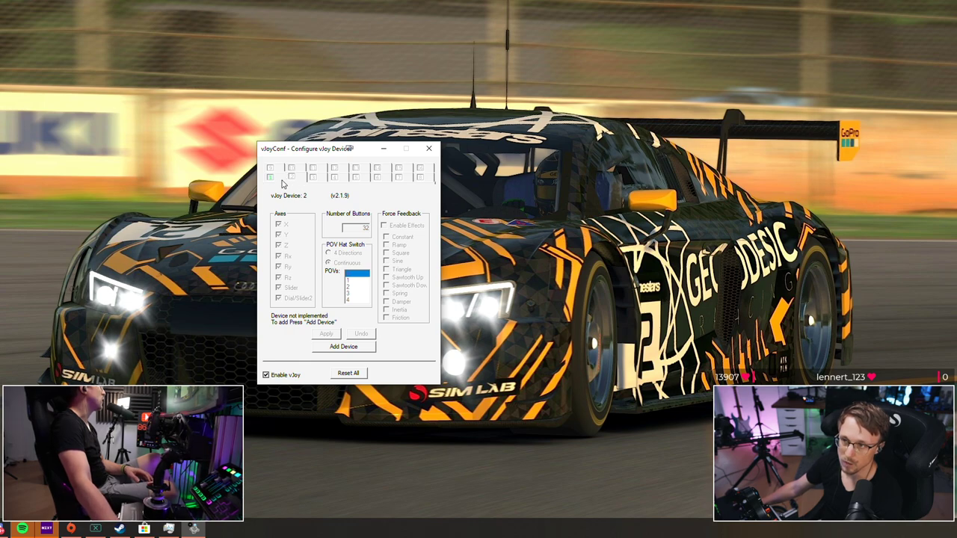
{"action": "left_click", "coordinate": [269, 178]}
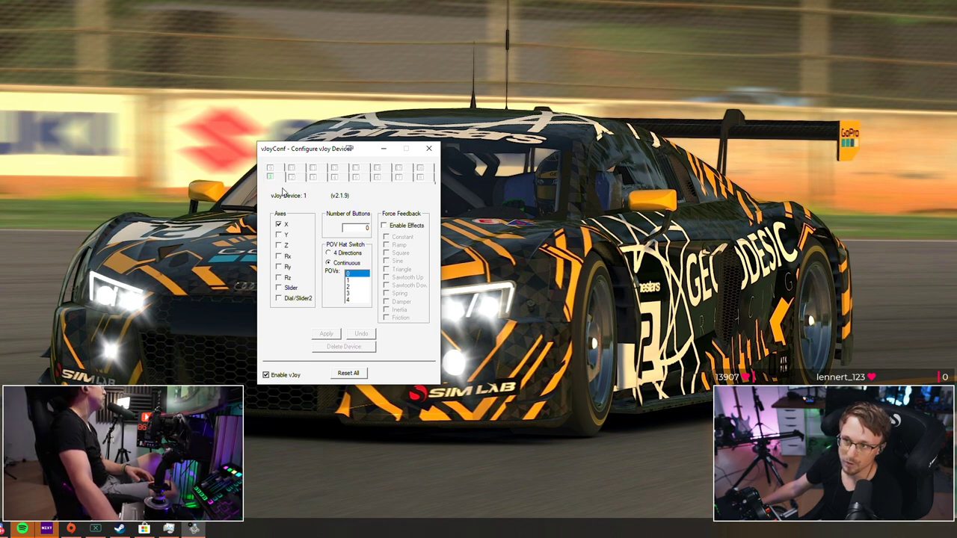
{"action": "left_click", "coordinate": [278, 224]}
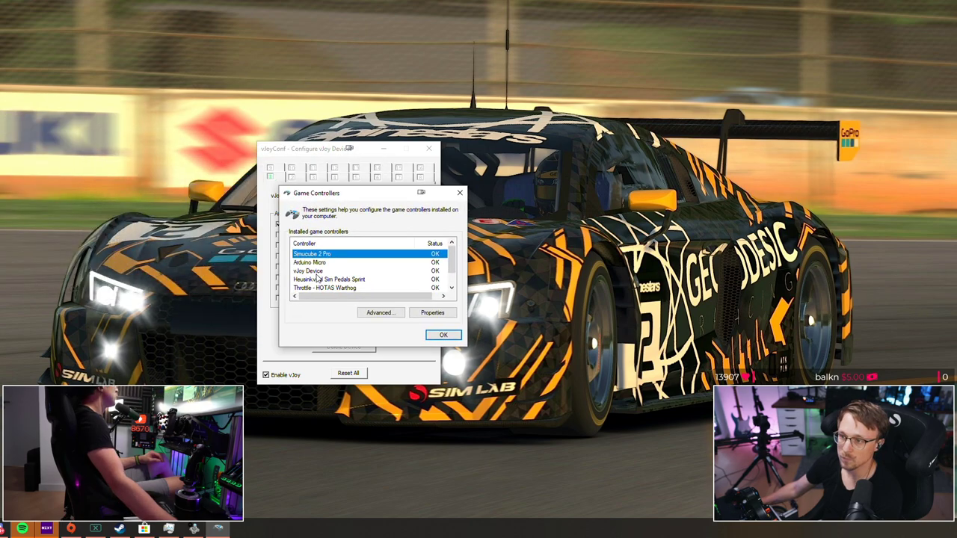
- Open the vJoy Device test page and place the remapper window over it
{"action": "left_click", "coordinate": [308, 272]}
{"action": "left_click", "coordinate": [432, 312]}
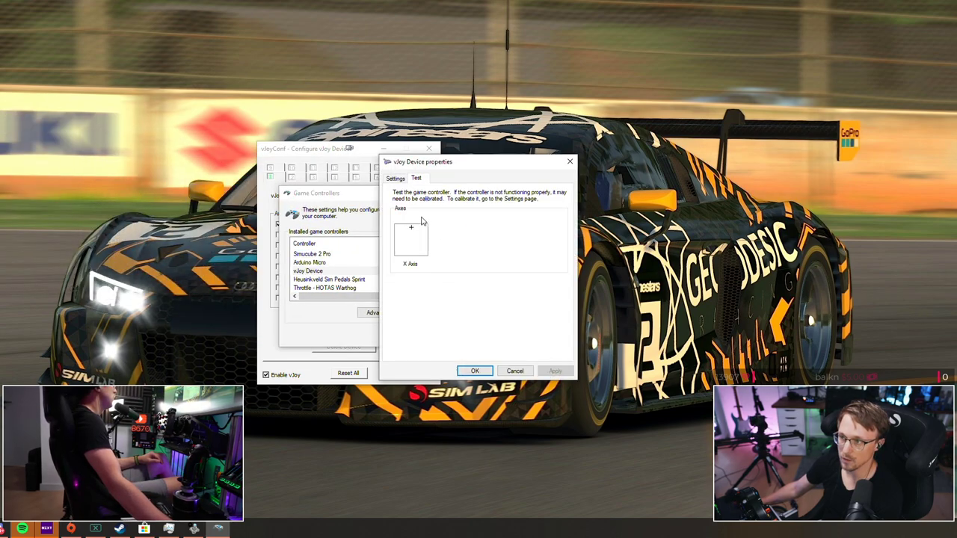
{"action": "left_click_drag", "start_coordinate": [476, 164], "coordinate": [390, 152]}
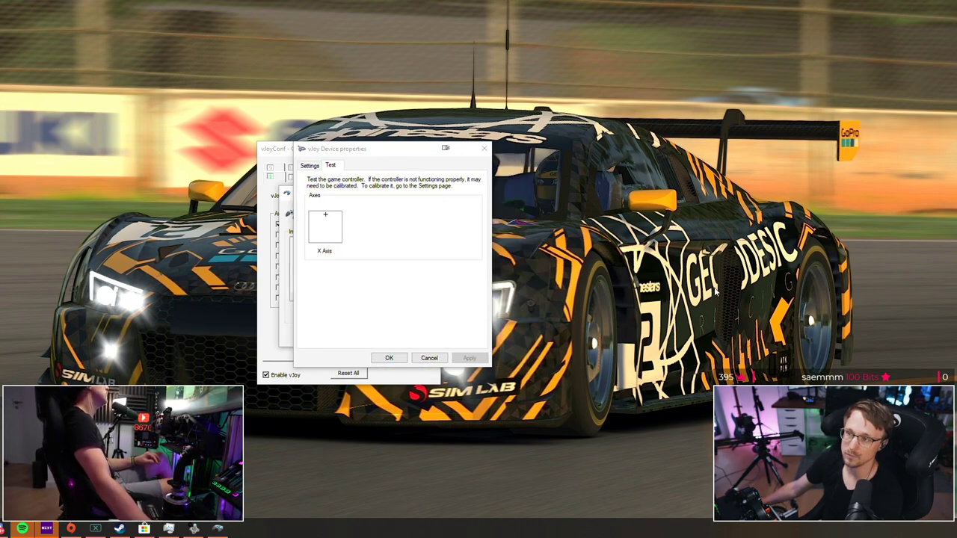
{"action": "left_click_drag", "start_coordinate": [388, 127], "coordinate": [536, 127]}
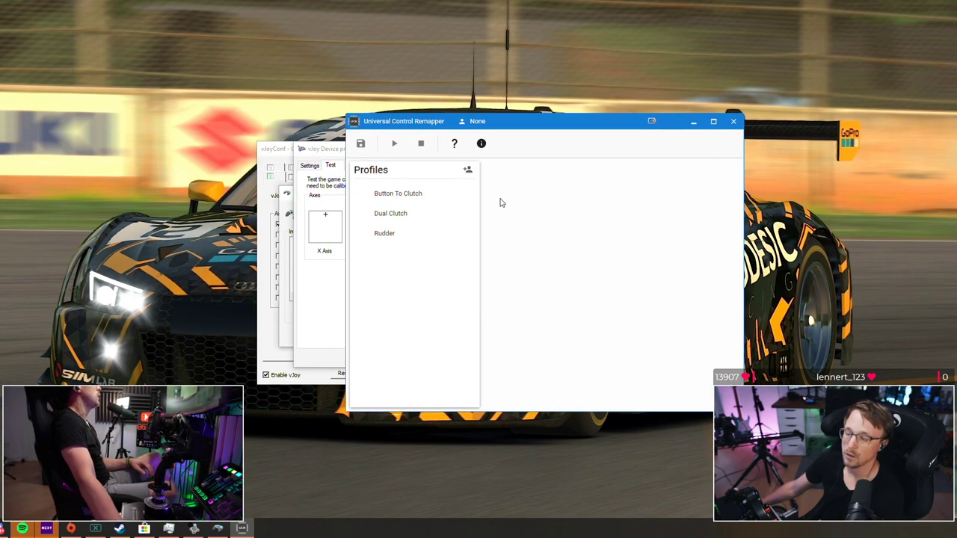
- Add profile 'HE to Rudder' using Heusinkveld Sim Pedals Sprint as input and vJoy Stick 1 as output
{"action": "left_click", "coordinate": [468, 170]}
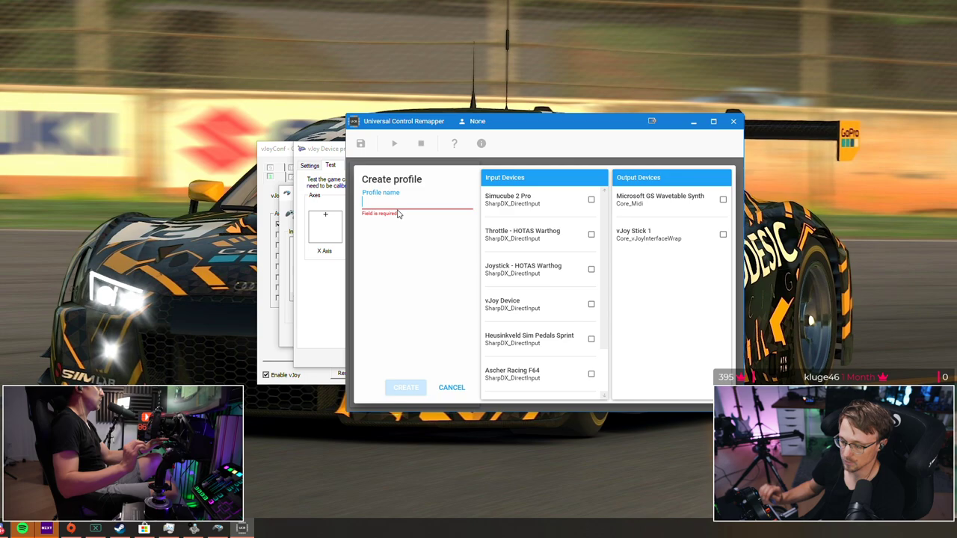
{"action": "type", "text": "HE "}
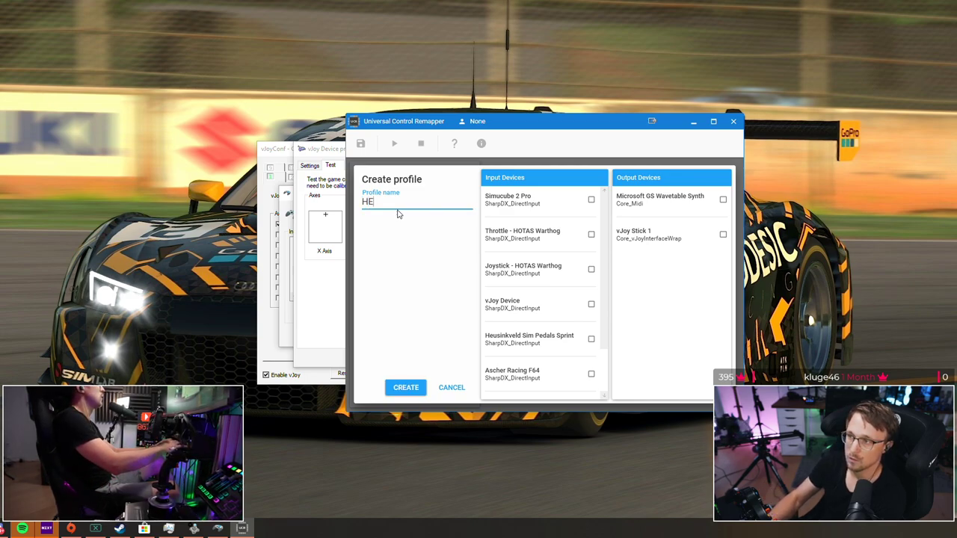
{"action": "type", "text": "to Rudder"}
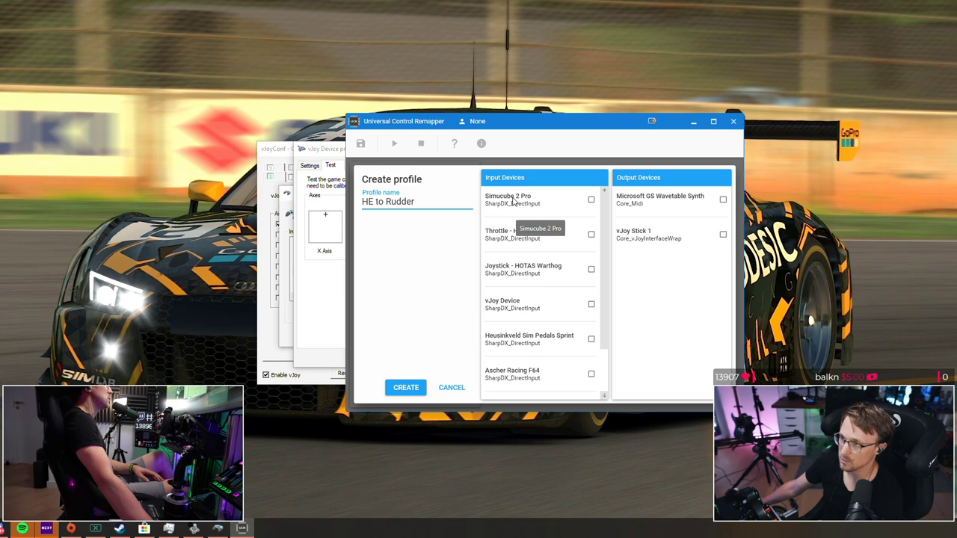
{"action": "scroll", "coordinate": [601, 263], "scroll_direction": "down", "scroll_amount": 2}
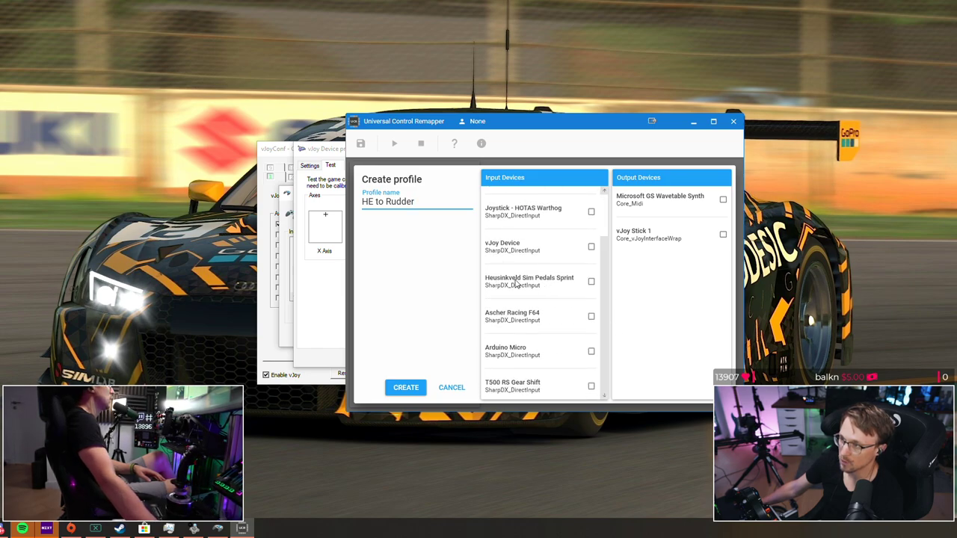
{"action": "left_click", "coordinate": [591, 282]}
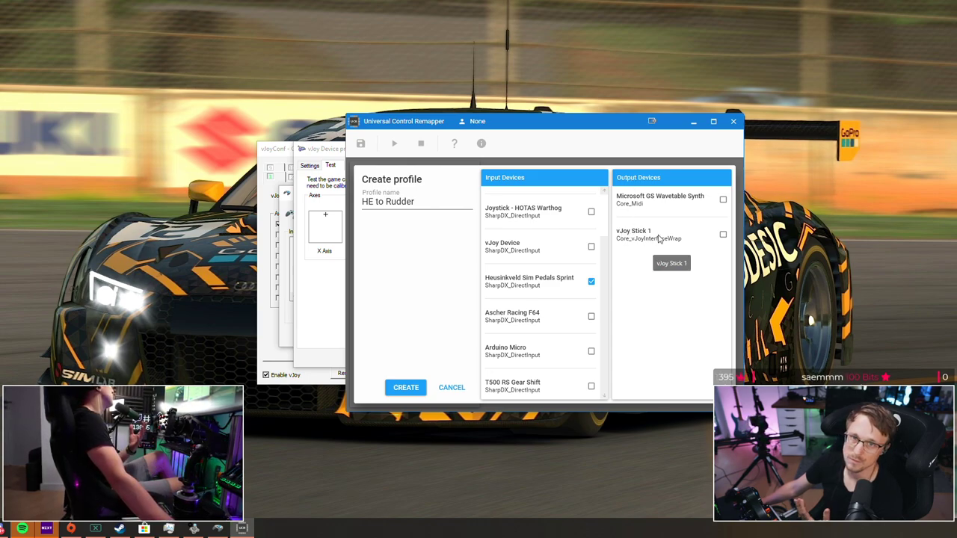
{"action": "left_click", "coordinate": [723, 234]}
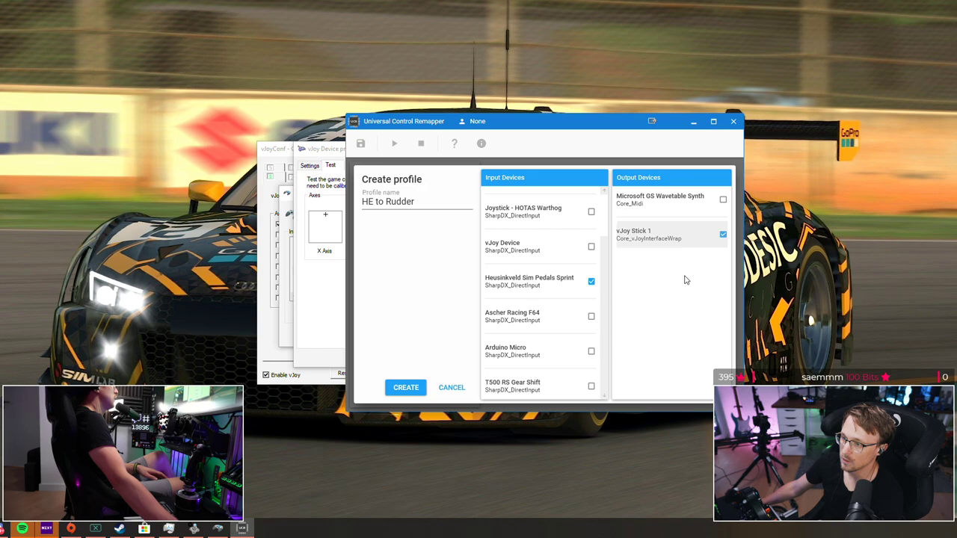
{"action": "left_click", "coordinate": [407, 389]}
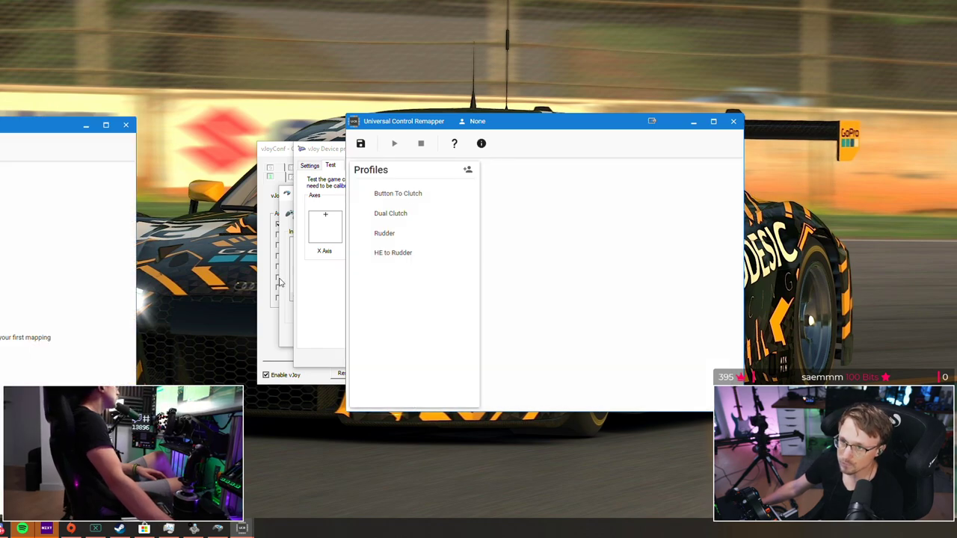
- Open the HE to Rudder profile and add an Axis Merger mapping named 'Zolder'
{"action": "double_click", "coordinate": [393, 252]}
{"action": "left_click_drag", "start_coordinate": [465, 128], "coordinate": [591, 83]}
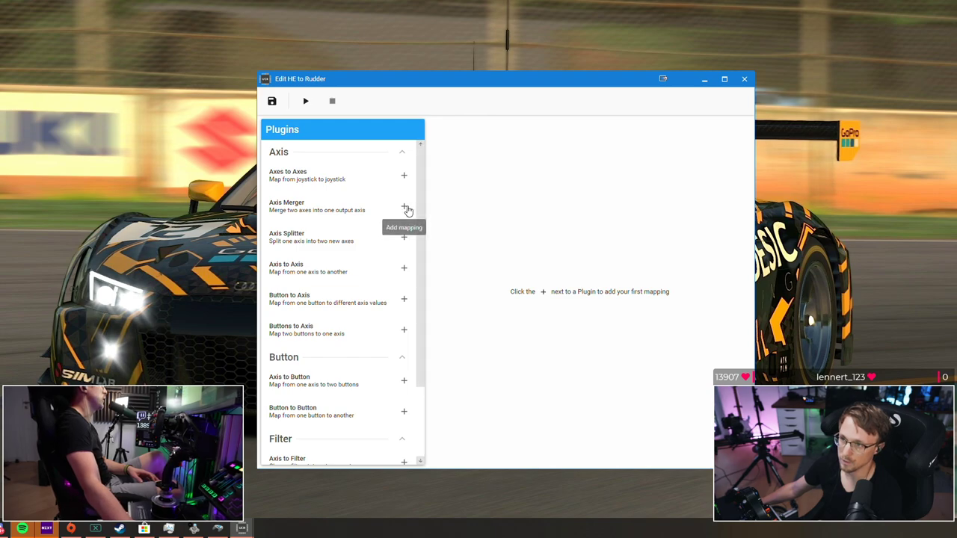
{"action": "left_click", "coordinate": [408, 212]}
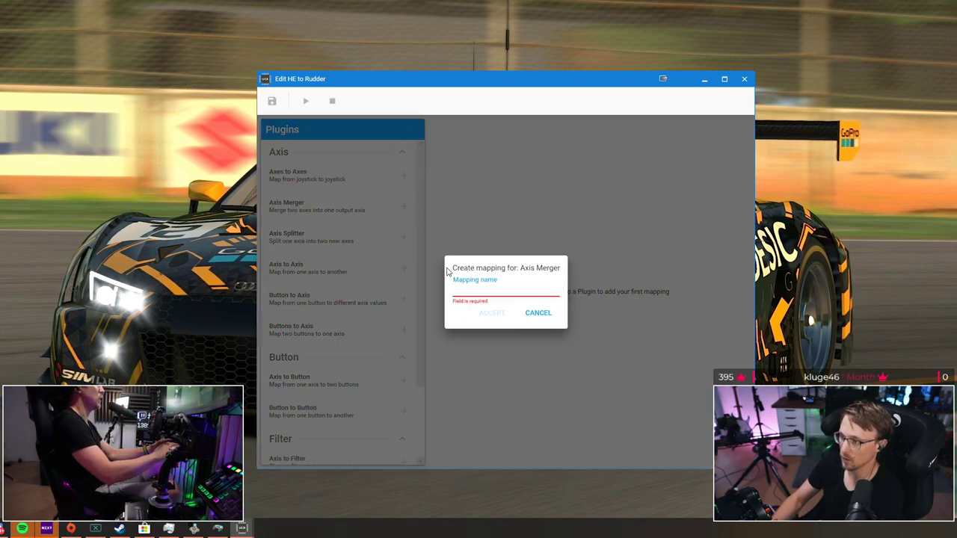
{"action": "type", "text": "Zolder"}
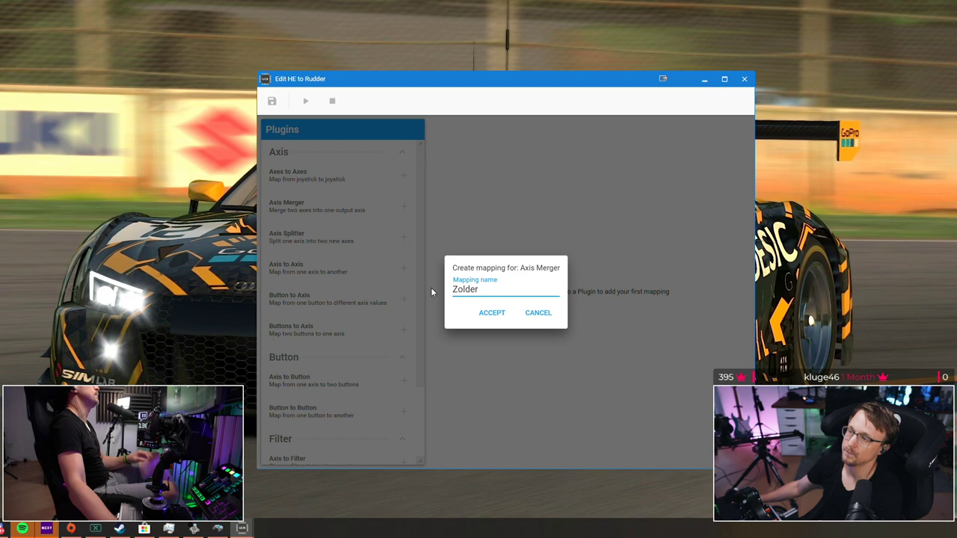
{"action": "left_click", "coordinate": [497, 318]}
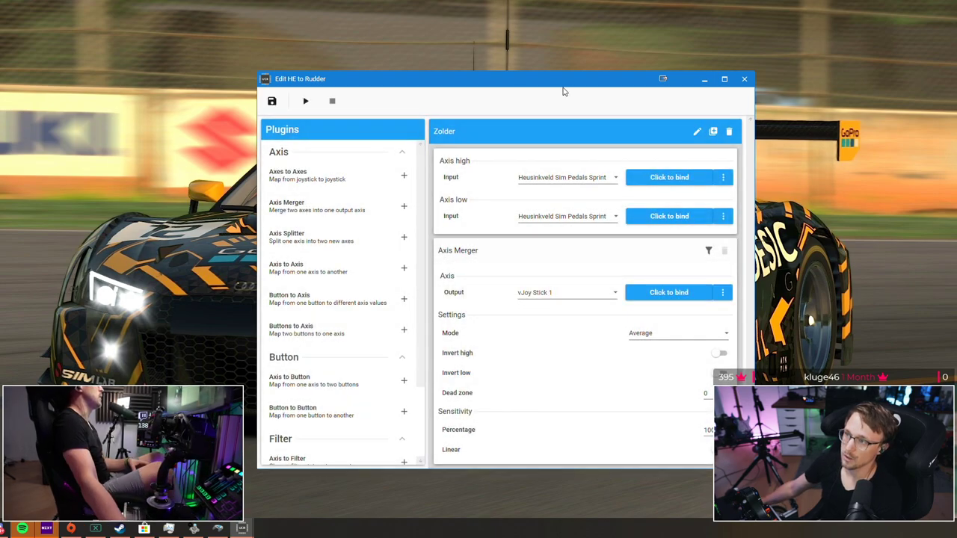
- Bind Axis high to pedal RotationX and Axis low to pedal RotationZ
{"action": "left_click_drag", "start_coordinate": [525, 88], "coordinate": [469, 87]}
{"action": "left_click", "coordinate": [601, 177]}
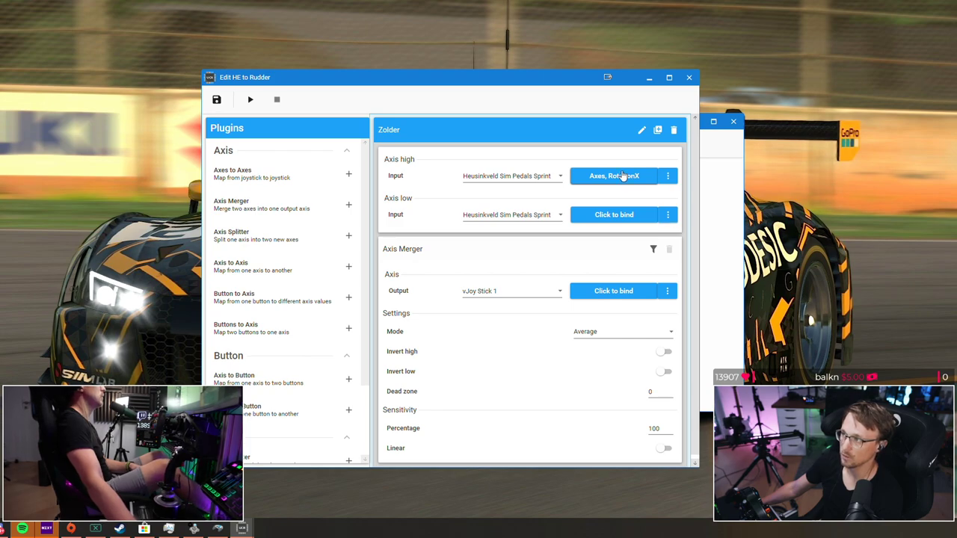
{"action": "left_click", "coordinate": [594, 214]}
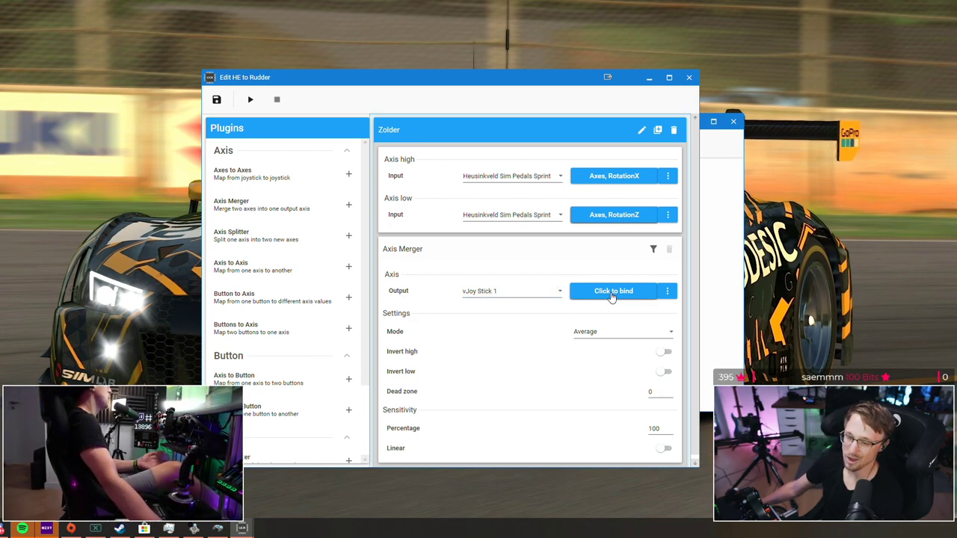
- Output the merge to vJoy axis X in Average mode with low inverted, then save and run
{"action": "left_click", "coordinate": [668, 291]}
{"action": "mouse_move", "coordinate": [736, 308]}
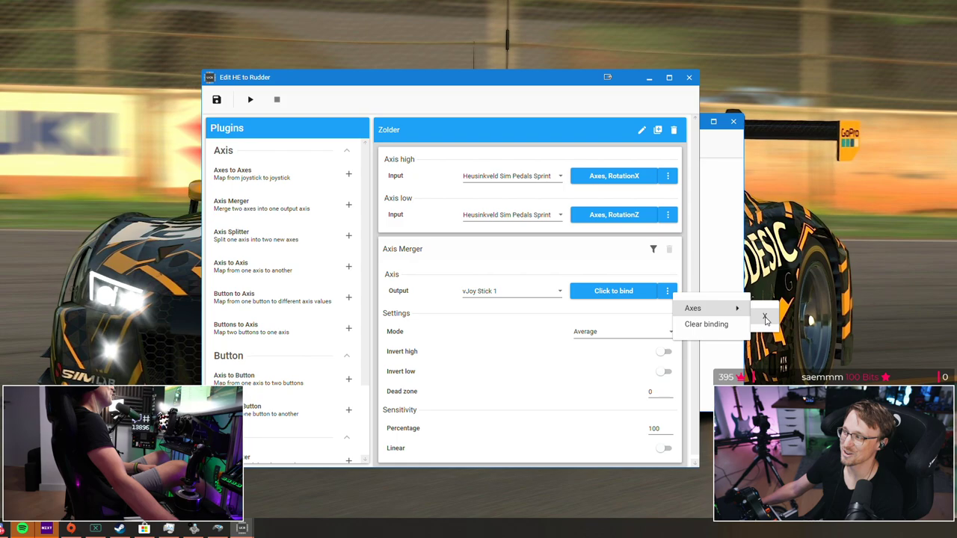
{"action": "left_click", "coordinate": [766, 320]}
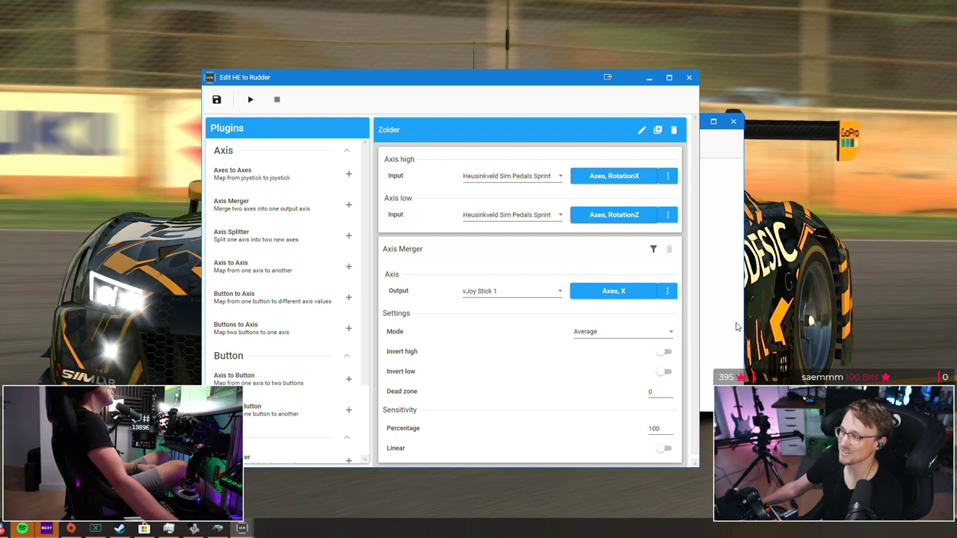
{"action": "left_click", "coordinate": [584, 335]}
{"action": "left_click", "coordinate": [580, 329]}
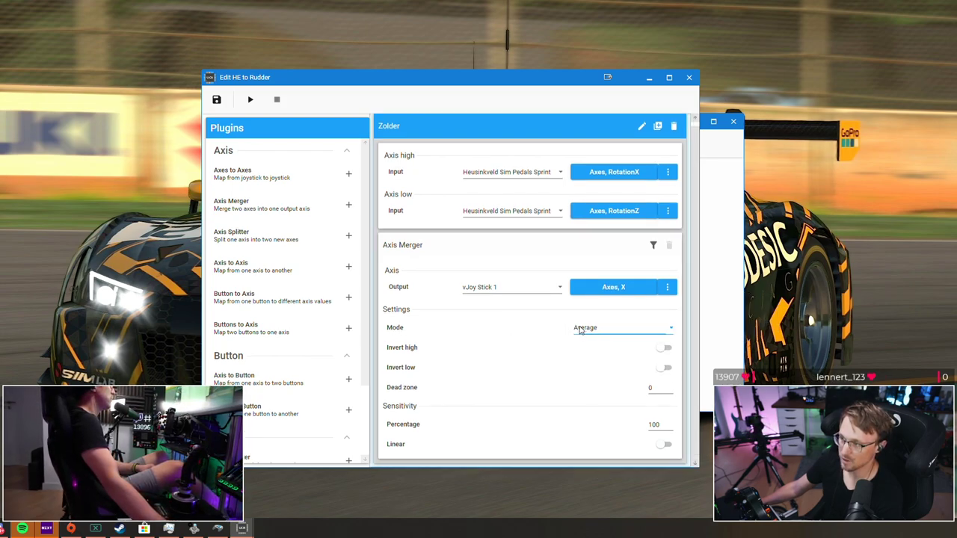
{"action": "left_click", "coordinate": [662, 369]}
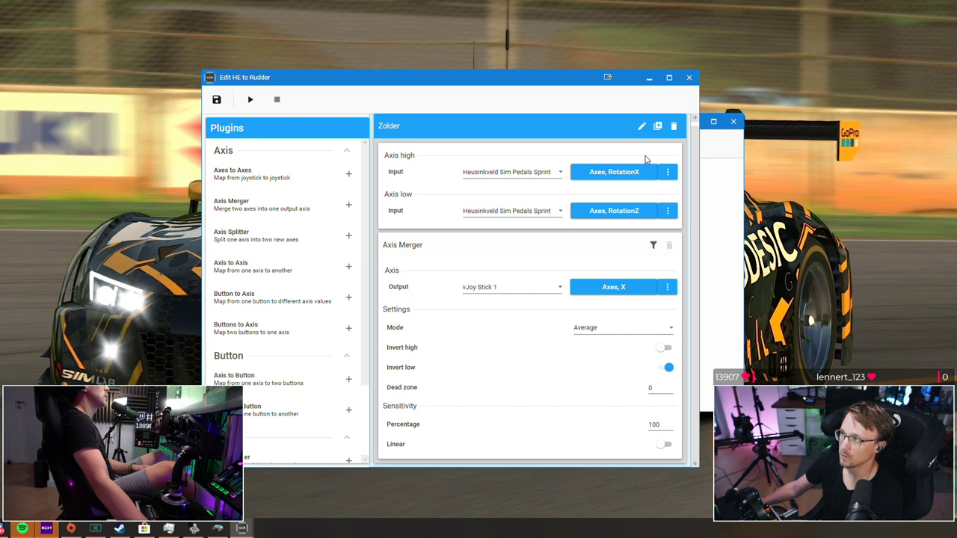
{"action": "left_click", "coordinate": [216, 99]}
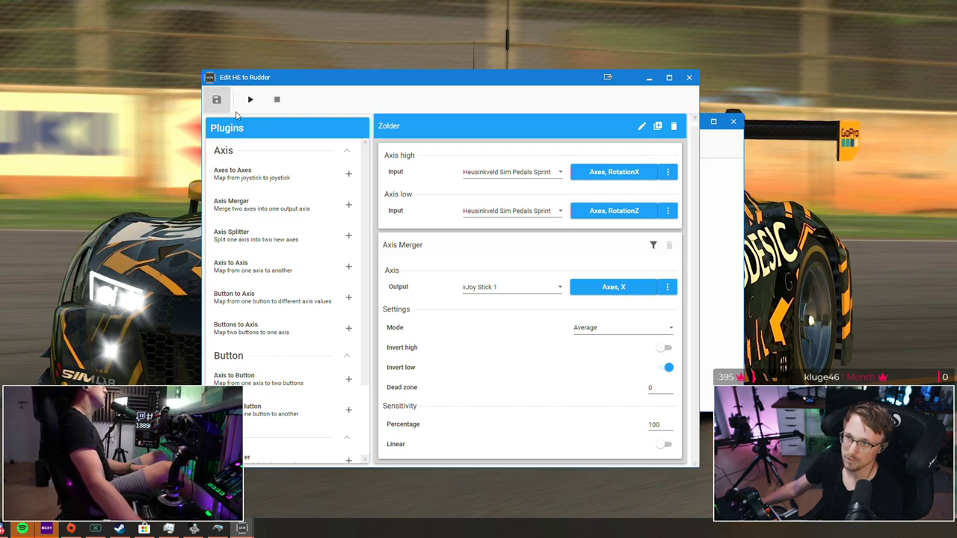
{"action": "left_click", "coordinate": [251, 99]}
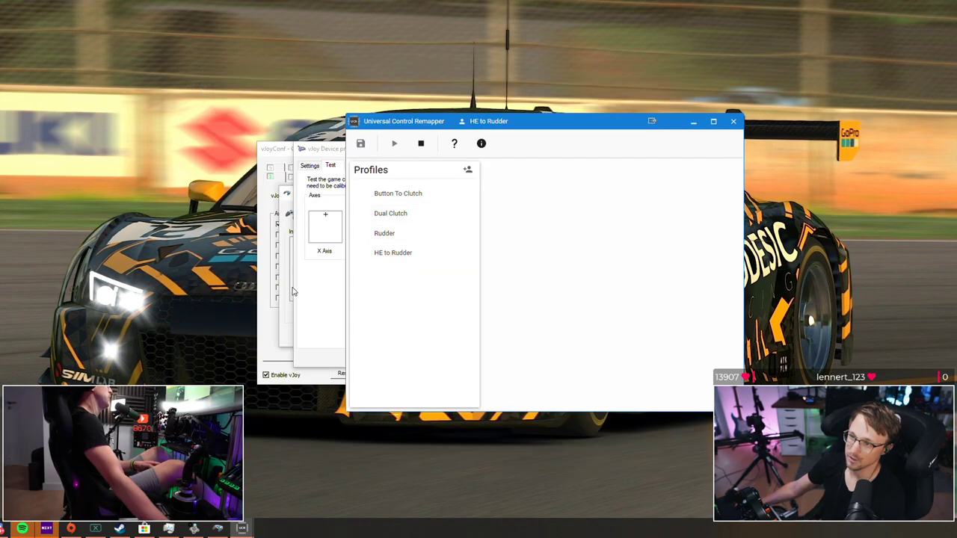
- Bring the vJoy Device test page forward and shift it right to watch the X axis
{"action": "left_click", "coordinate": [310, 295]}
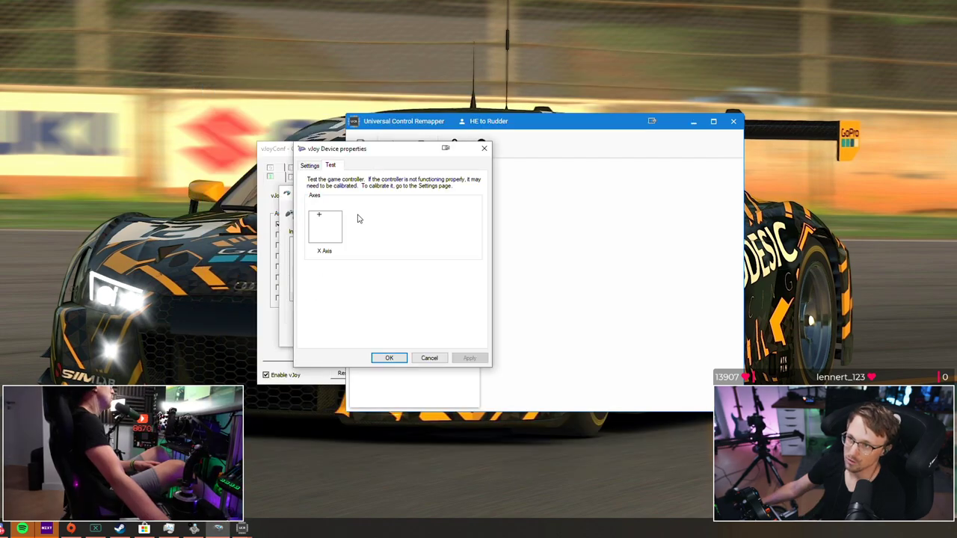
{"action": "left_click_drag", "start_coordinate": [352, 153], "coordinate": [412, 174]}
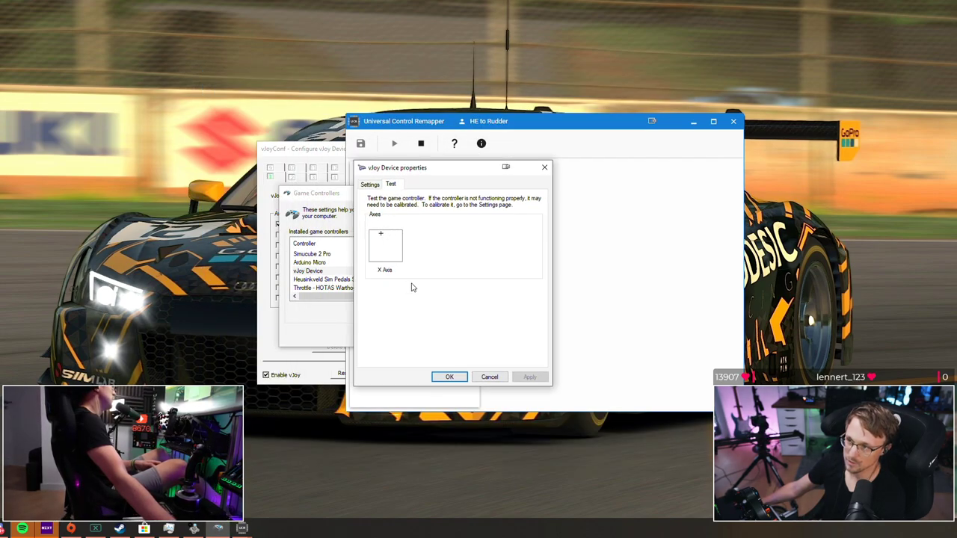